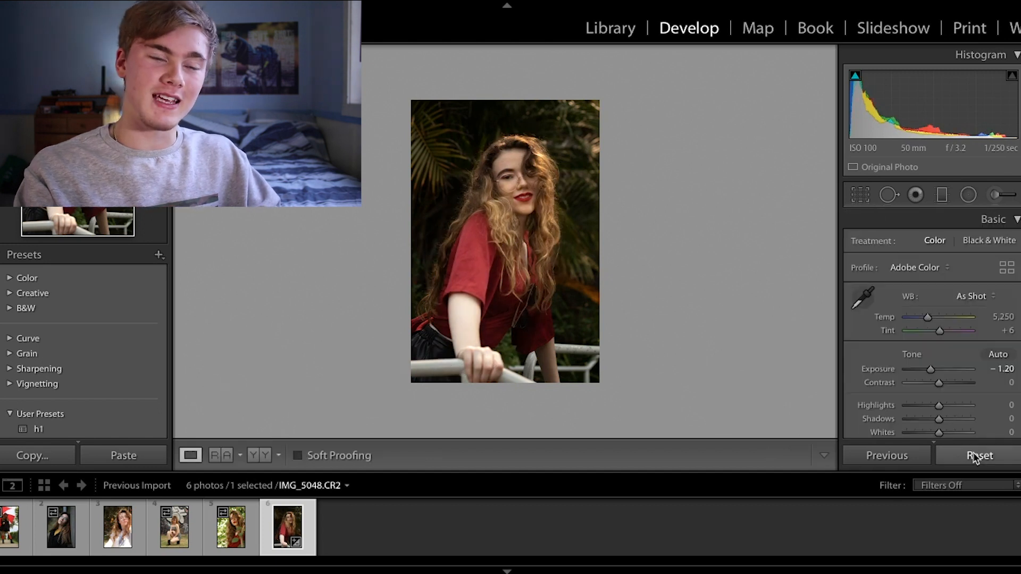
Compare edited IMG_5048 with its original state by resetting its settings and restoring them
left_click(976, 458)
key("ctrl+z")
key("ctrl+shift+z")
key("ctrl+z")
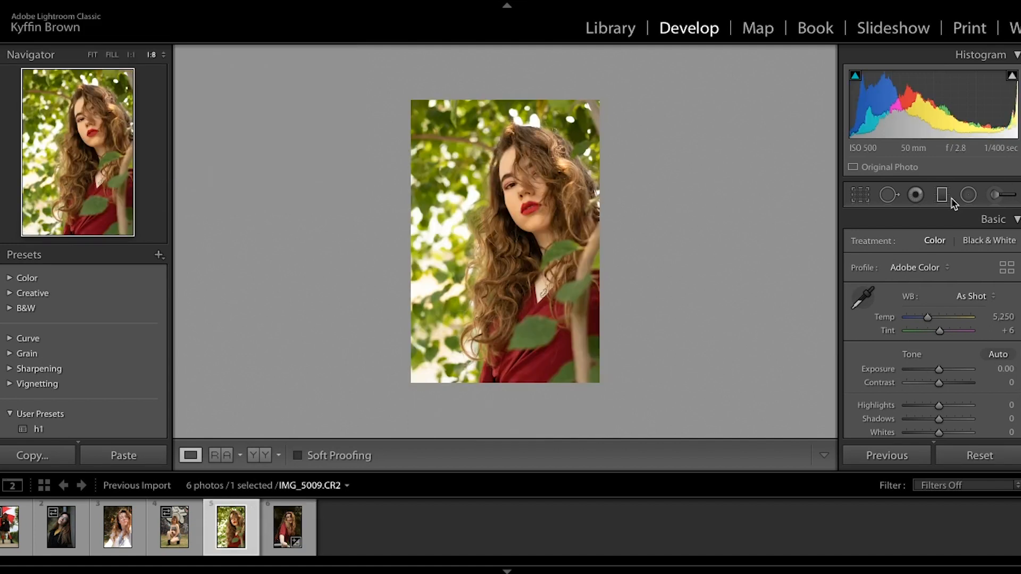
Lower the overall Exposure of IMG_5009 to −1.35
left_click(968, 194)
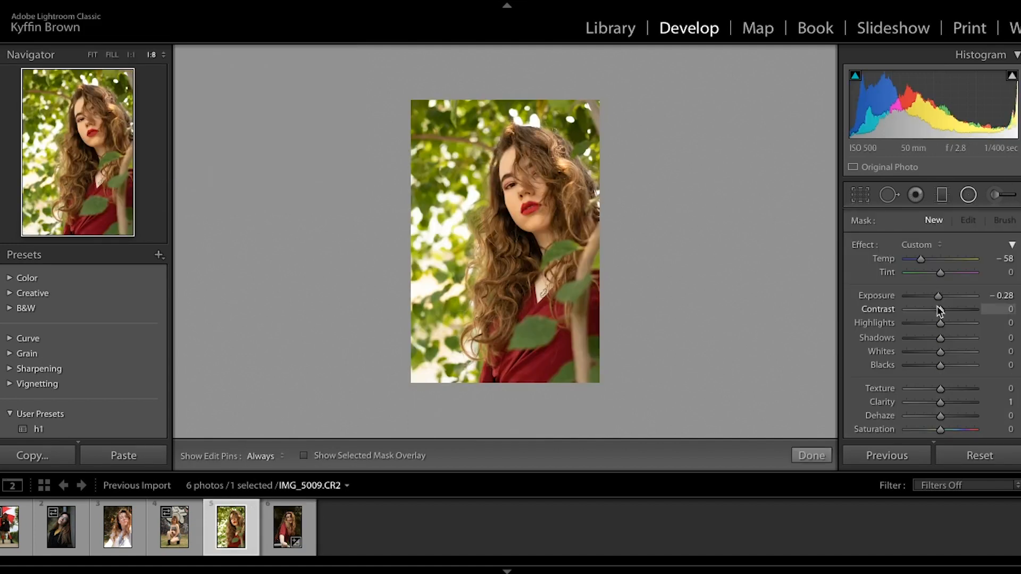
left_click(968, 195)
left_click_drag(939, 369, 929, 369)
Add a radial filter with raised Exposure over the woman in IMG_5009 and compare the edit with the reset photo
left_click(970, 196)
left_click_drag(537, 255, 601, 387)
left_click_drag(941, 298, 947, 297)
left_click(858, 197)
left_click(858, 199)
left_click(967, 459)
key("ctrl+z")
Lower the Exposure of IMG_4844 to −0.85 and fit a tall radial filter around the crouching woman
left_click(174, 527)
left_click_drag(939, 371, 934, 372)
left_click(968, 195)
left_click_drag(499, 248, 557, 362)
left_click_drag(940, 259, 920, 259)
key("ctrl+minus")
left_click_drag(500, 249, 506, 270)
left_click_drag(563, 270, 552, 270)
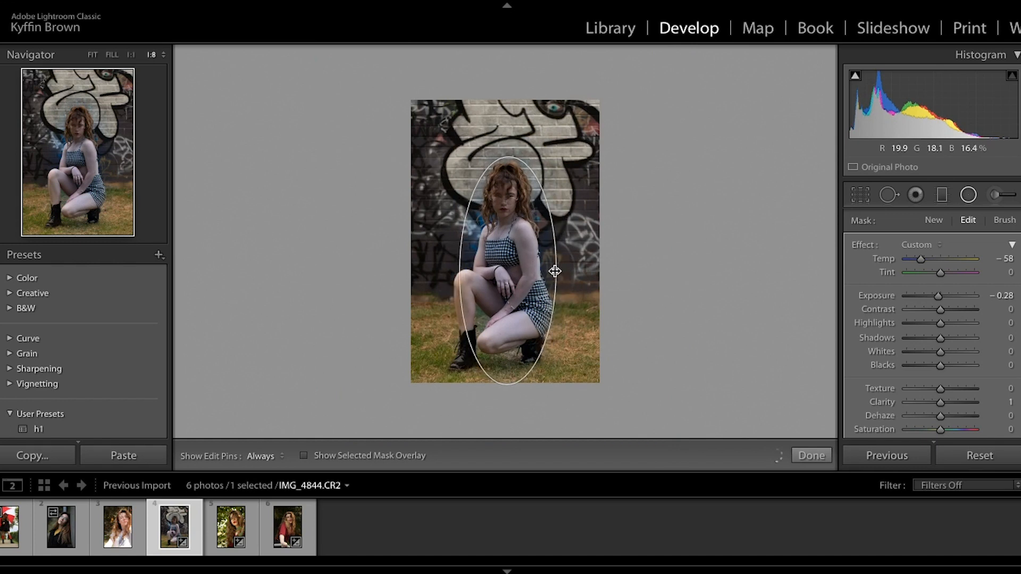
Reset the radial filter's Temp to 0 and raise its Exposure, checking the edit against the reset photo
double_click(921, 259)
left_click_drag(938, 297, 948, 298)
left_click(969, 195)
left_click(984, 460)
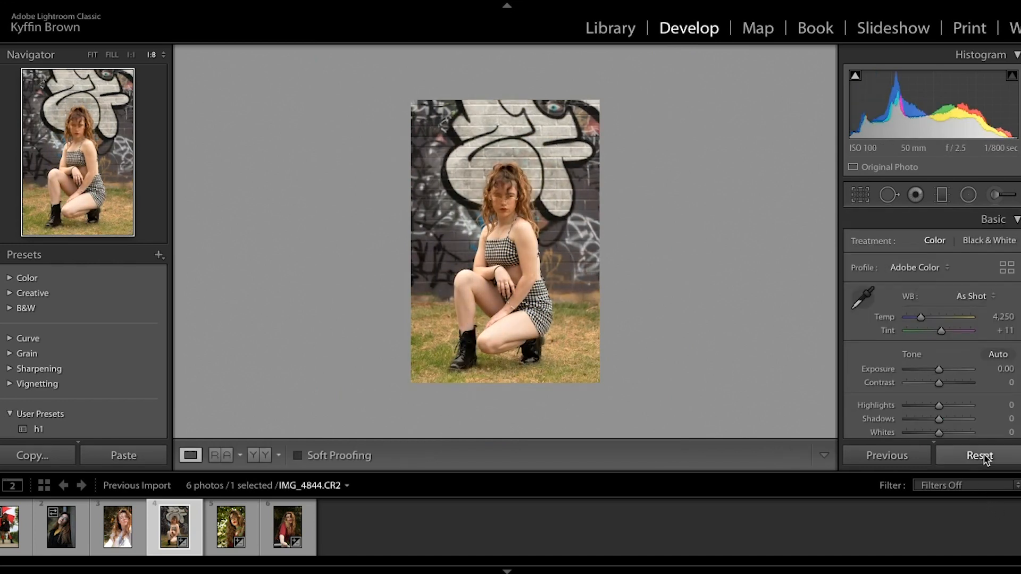
key("ctrl+z")
Darken the second photo in the filmstrip and brighten its subject with a radial filter at neutral Temp
left_click(61, 527)
left_click_drag(939, 370, 934, 371)
left_click(968, 194)
mouse_move(483, 252)
left_mouse_down()
mouse_move(558, 392)
mouse_move(502, 271)
left_mouse_up()
double_click(921, 260)
left_click_drag(937, 297, 954, 299)
left_click(861, 193)
left_click(862, 192)
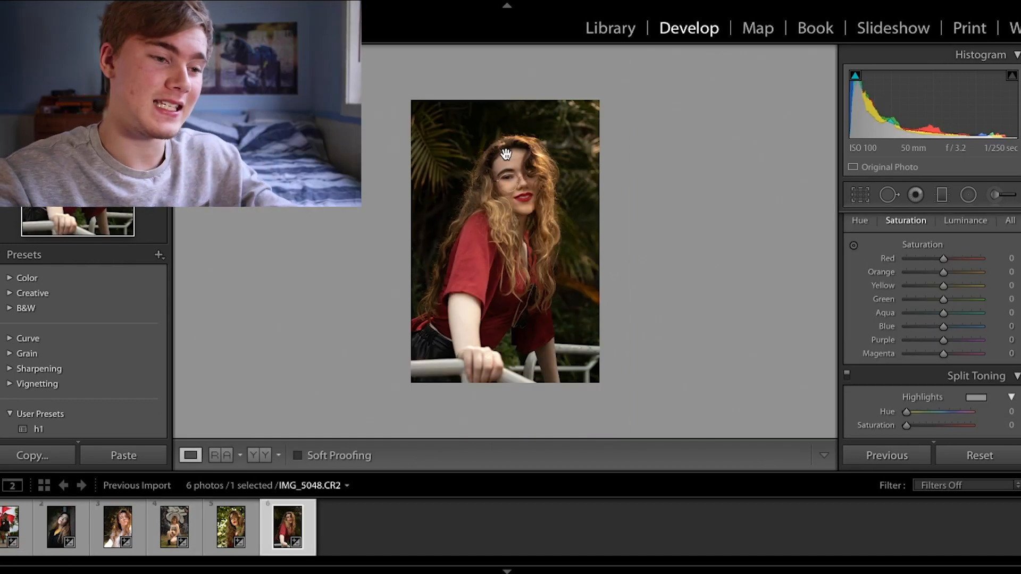
Inspect the lighting on the subjects in IMG_5048, IMG_0999 and IMG_5009, including the face in IMG_5009 up close
left_click(506, 155)
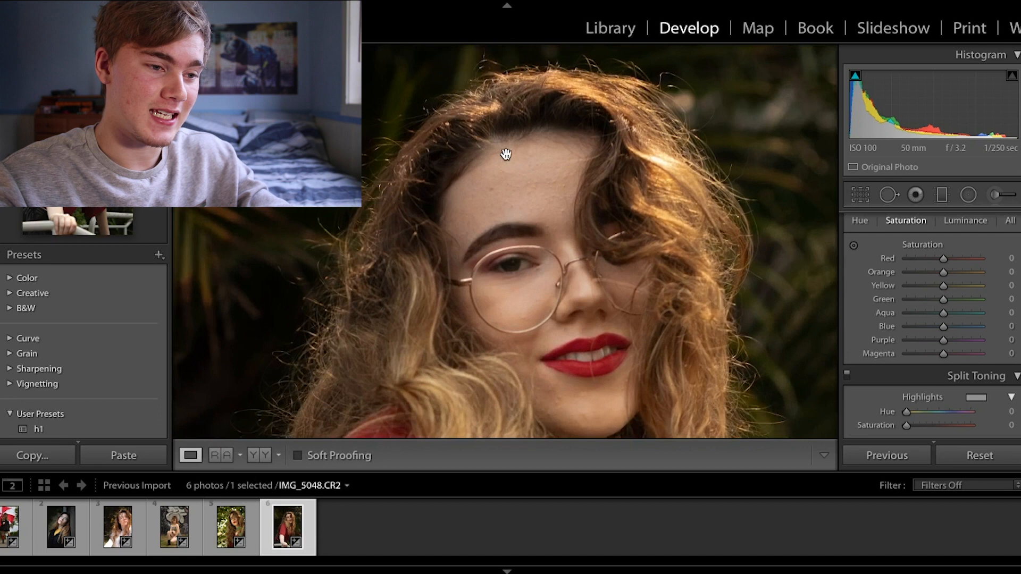
left_click(525, 273)
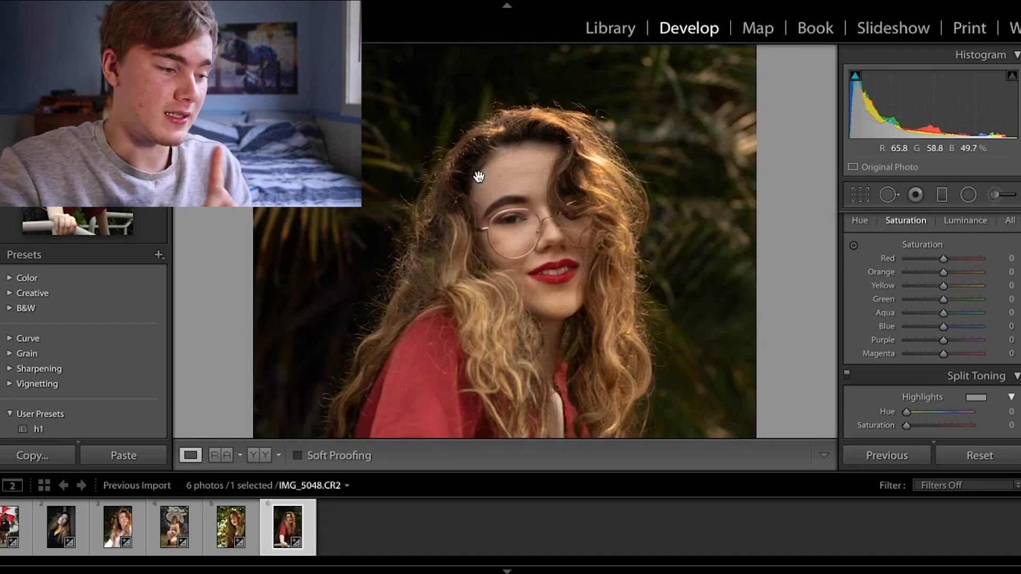
left_click(13, 525)
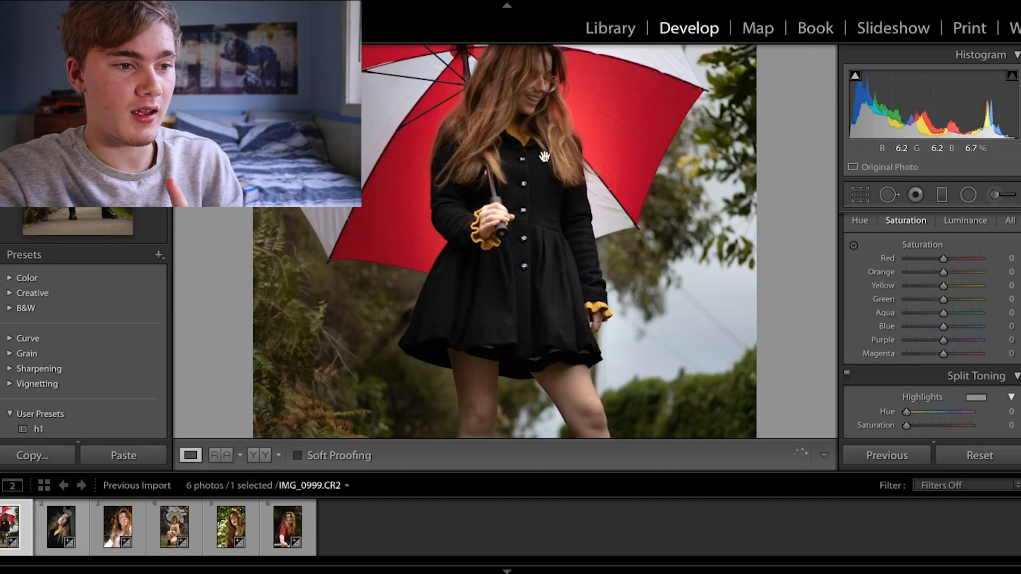
left_click(544, 156)
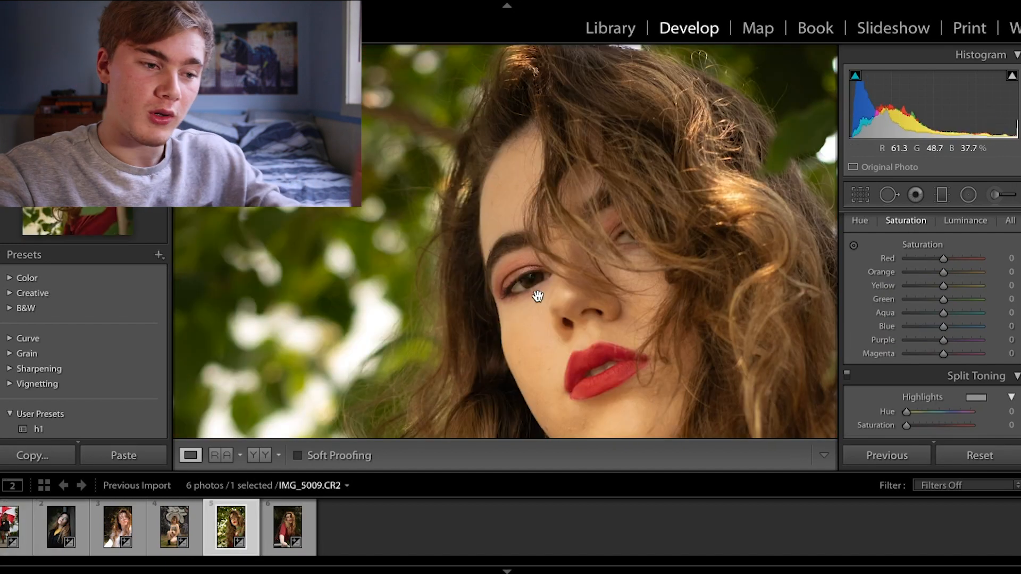
left_click(537, 291)
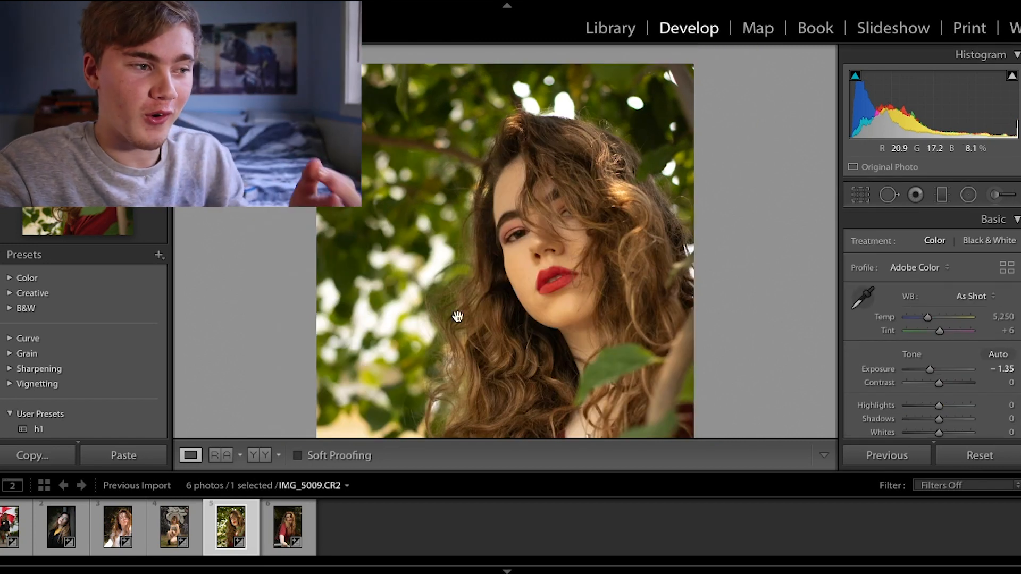
left_click(509, 243)
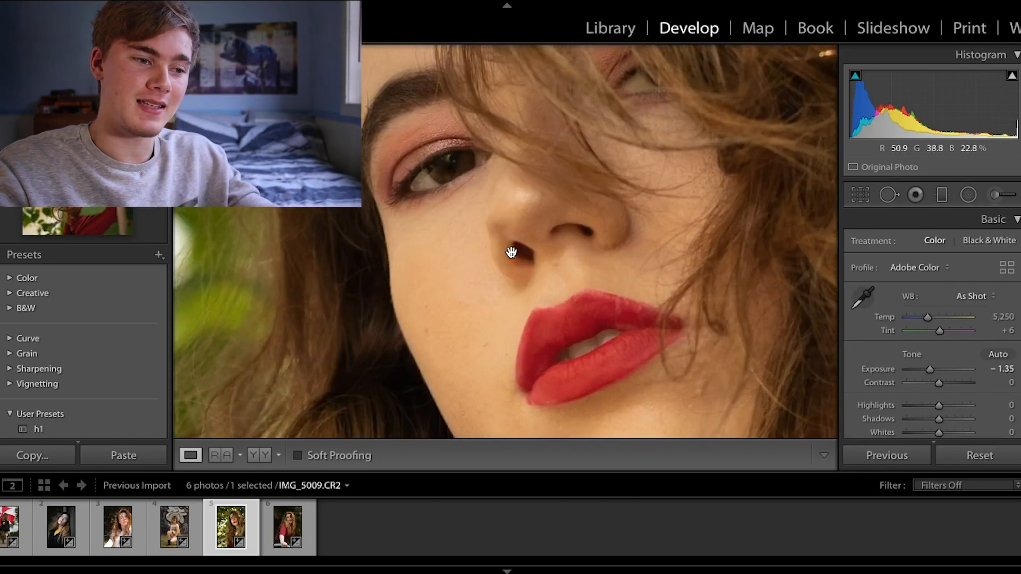
left_click(448, 166)
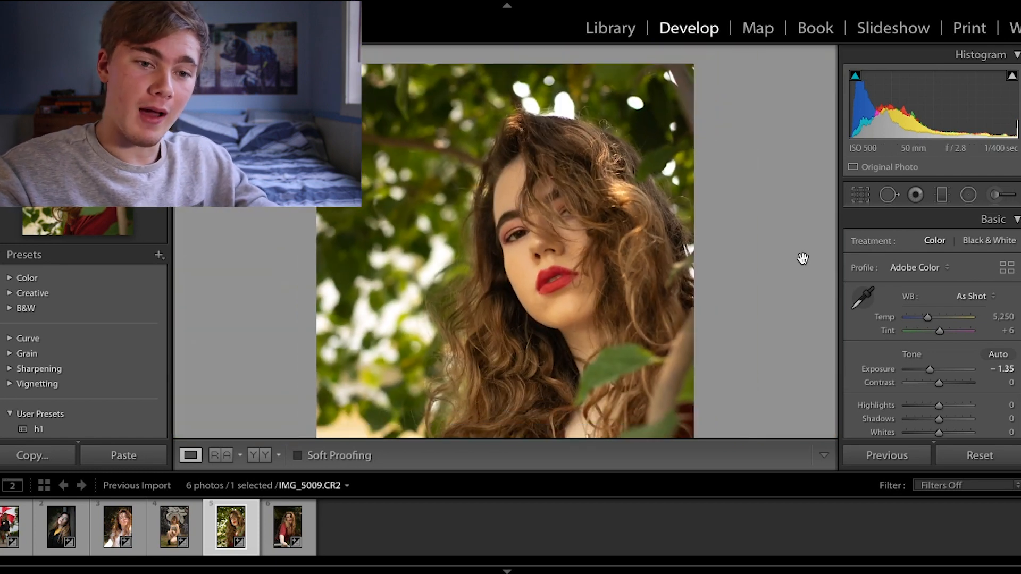
Add a small radial filter over the visible eye in IMG_5009 with Dehaze at 13 and raised Exposure
left_click(968, 195)
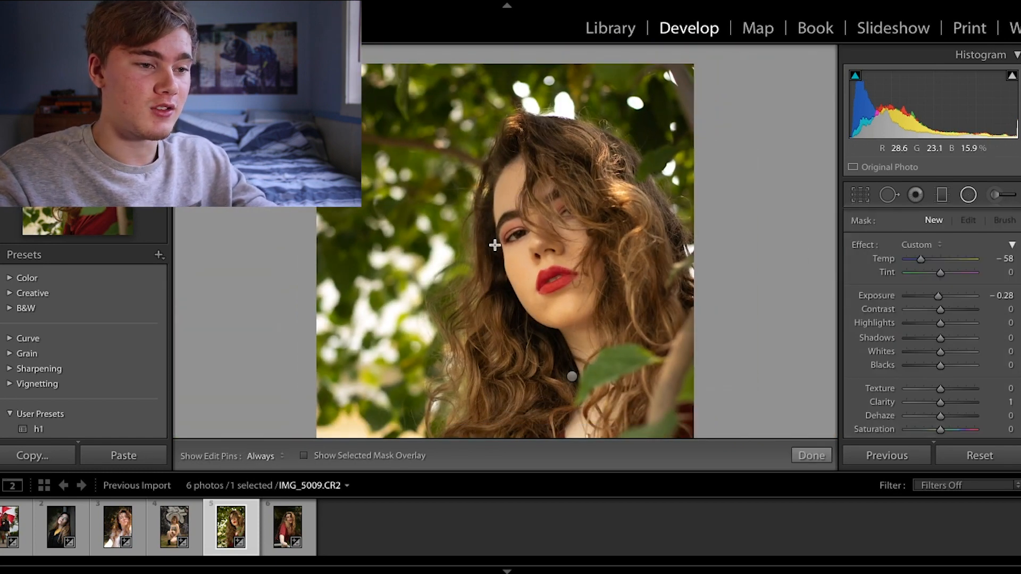
key("z")
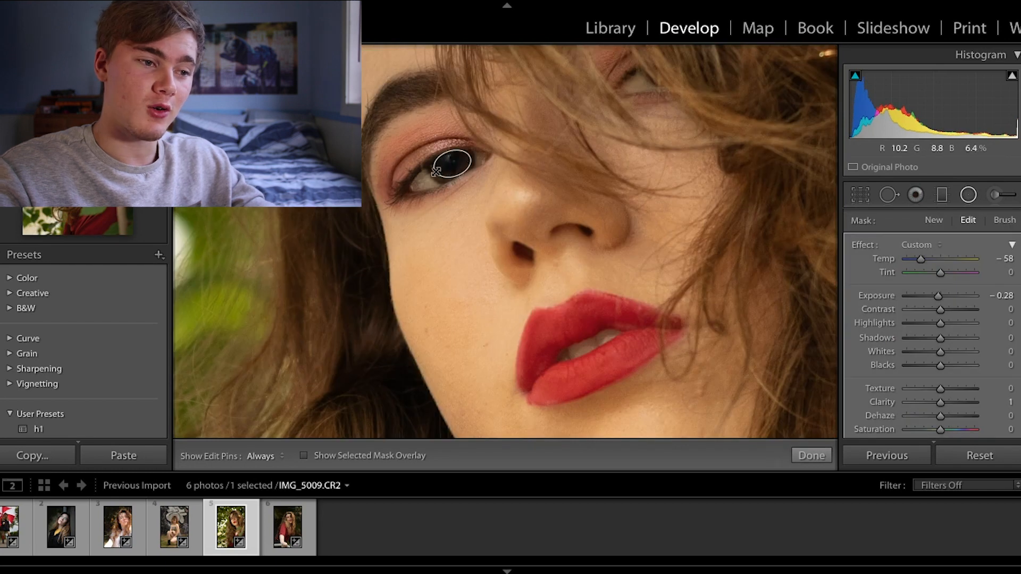
left_click_drag(431, 174, 431, 174)
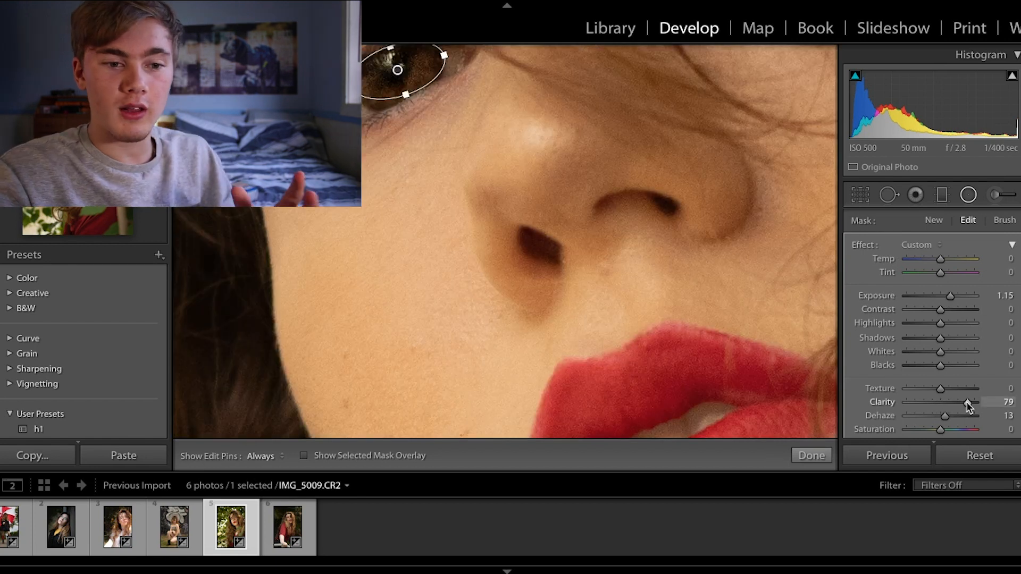
key("ctrl+z")
left_click_drag(949, 298, 954, 299)
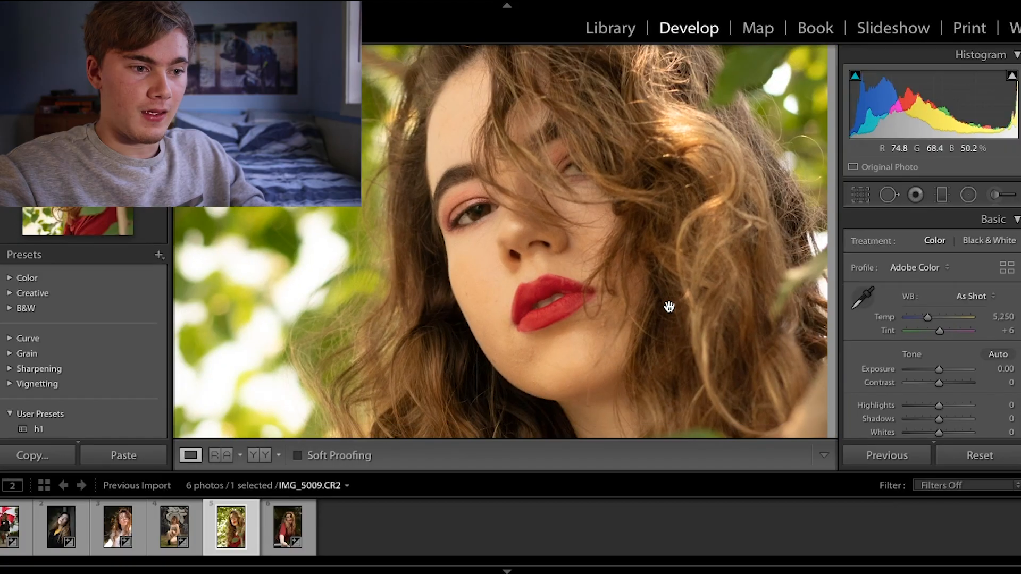
Compare IMG_5009 before and after editing by toggling the settings reset, ending on the edited version
key("ctrl+z")
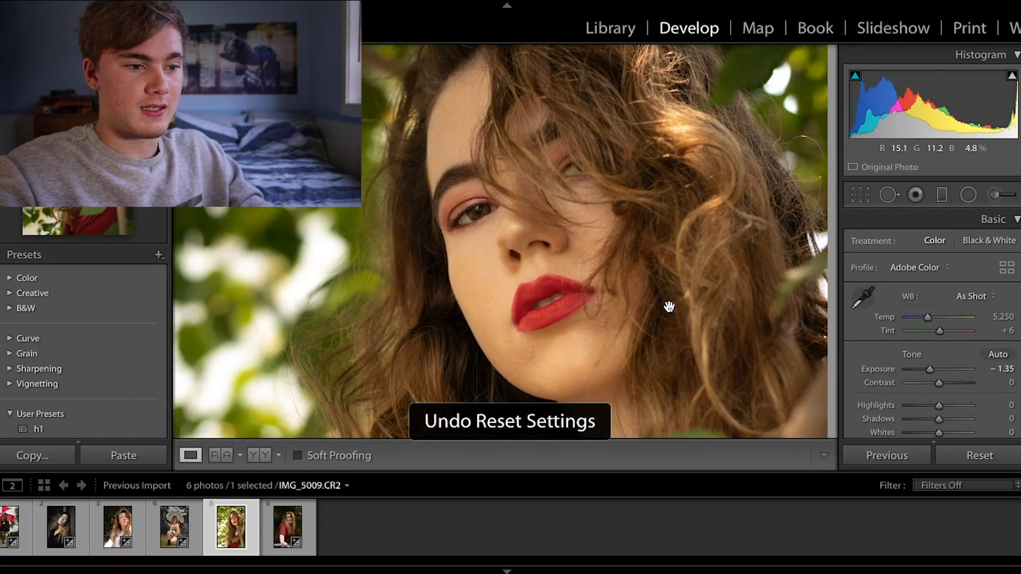
key("ctrl+y")
key("ctrl+z")
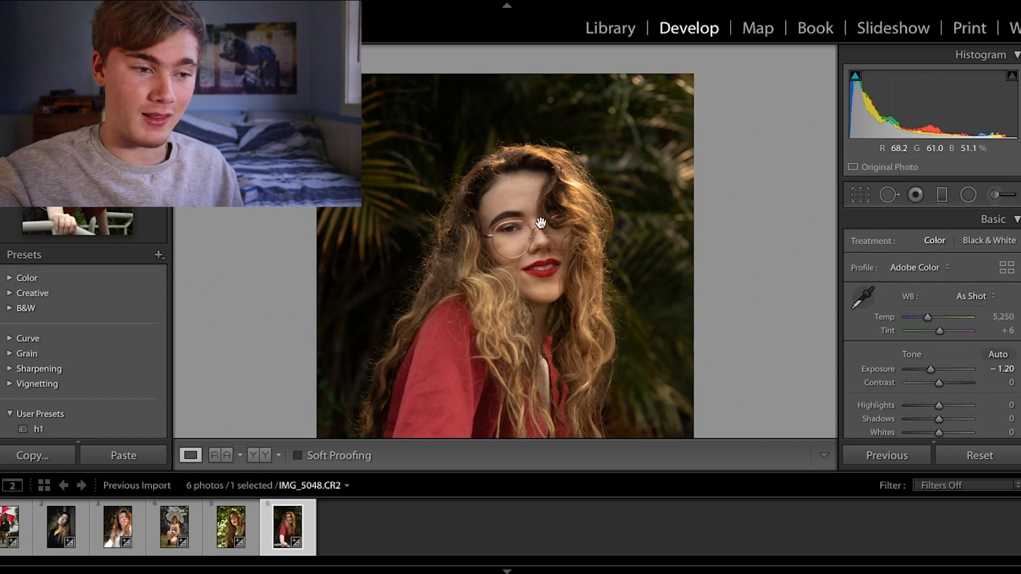
Add a diagonal graduated filter from the upper-right corner of IMG_5048 with Exposure 1.79 and a warmer Temp
left_click(662, 125)
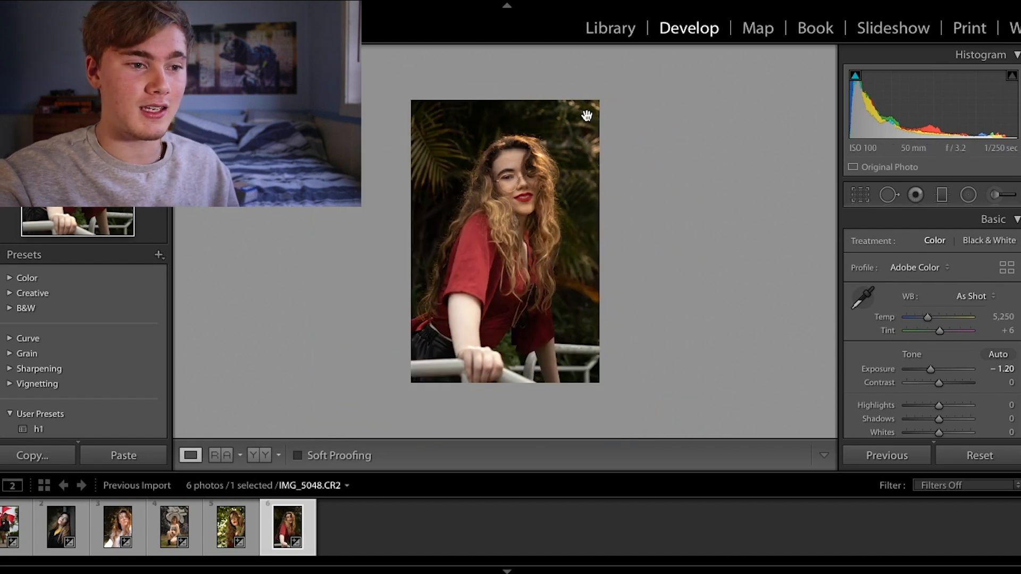
left_click(582, 154)
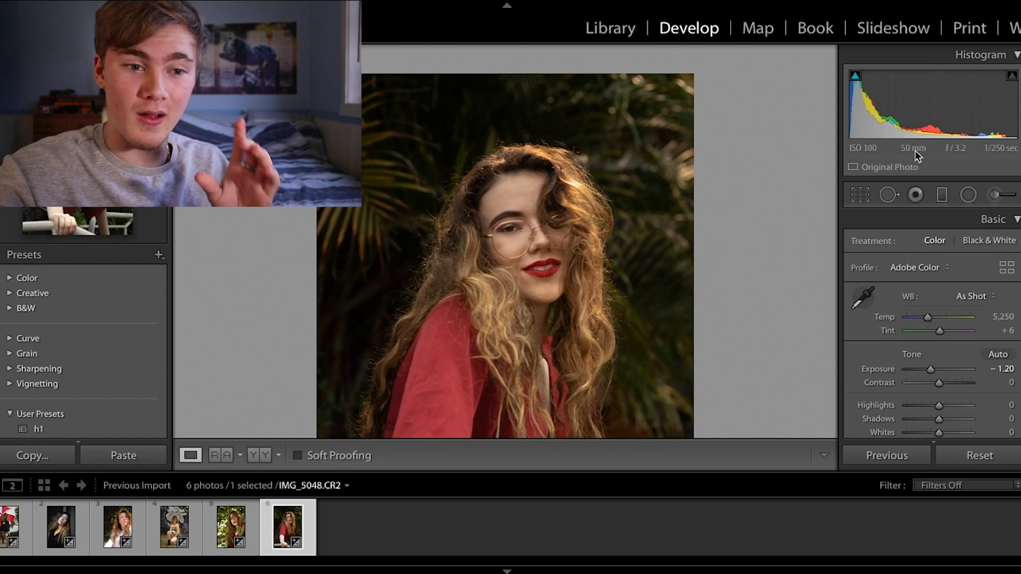
left_click(941, 194)
left_click_drag(712, 71, 537, 230)
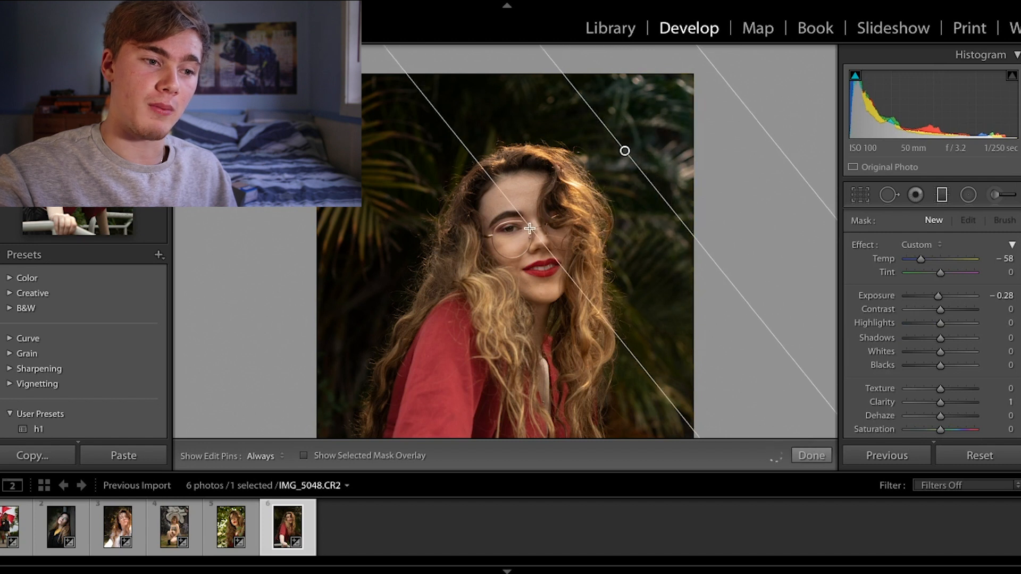
double_click(862, 244)
left_click_drag(935, 295, 955, 295)
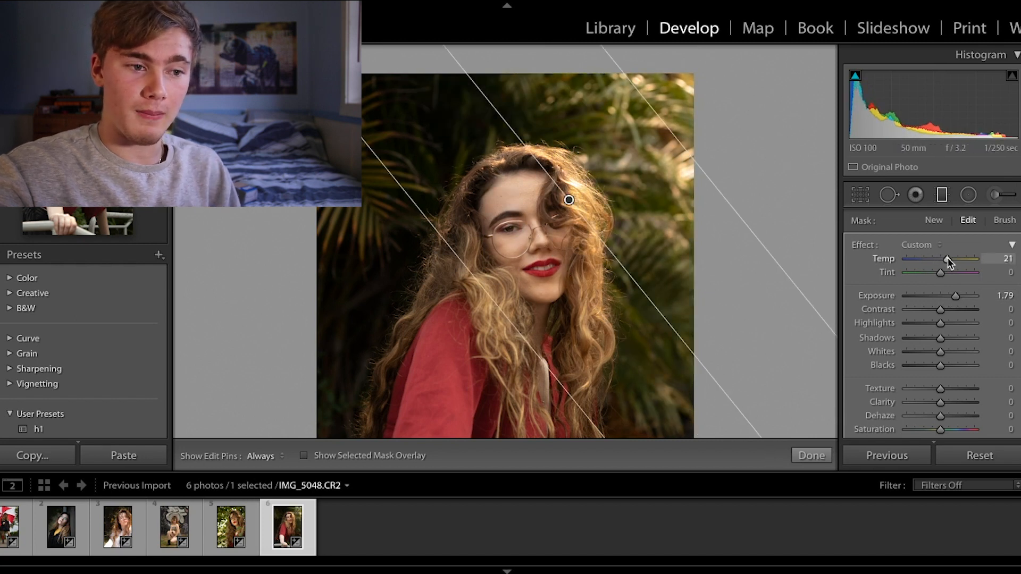
left_click_drag(947, 258, 953, 260)
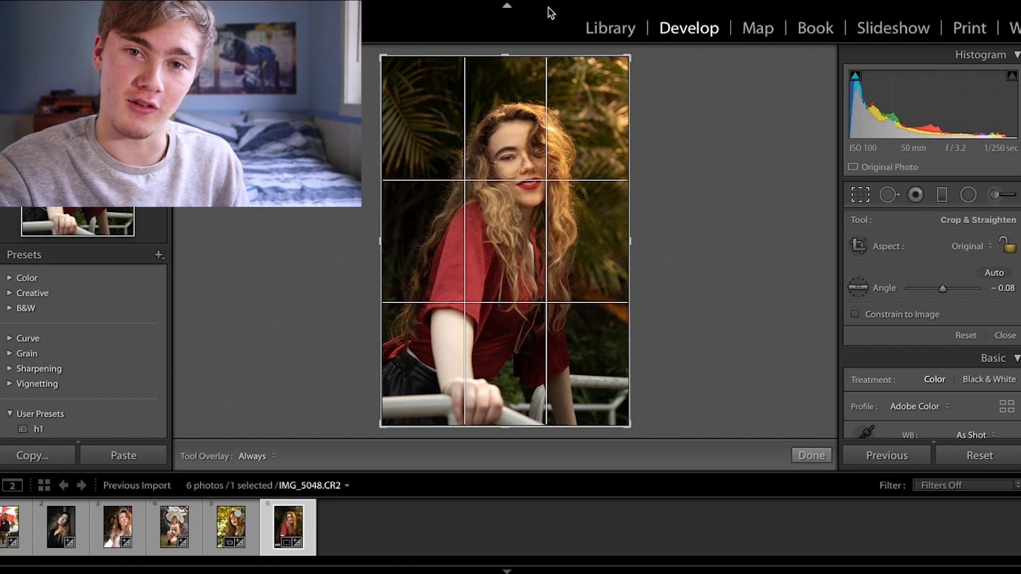
Apply the crop on IMG_5048 with a −0.08 straightening angle
key("Return")
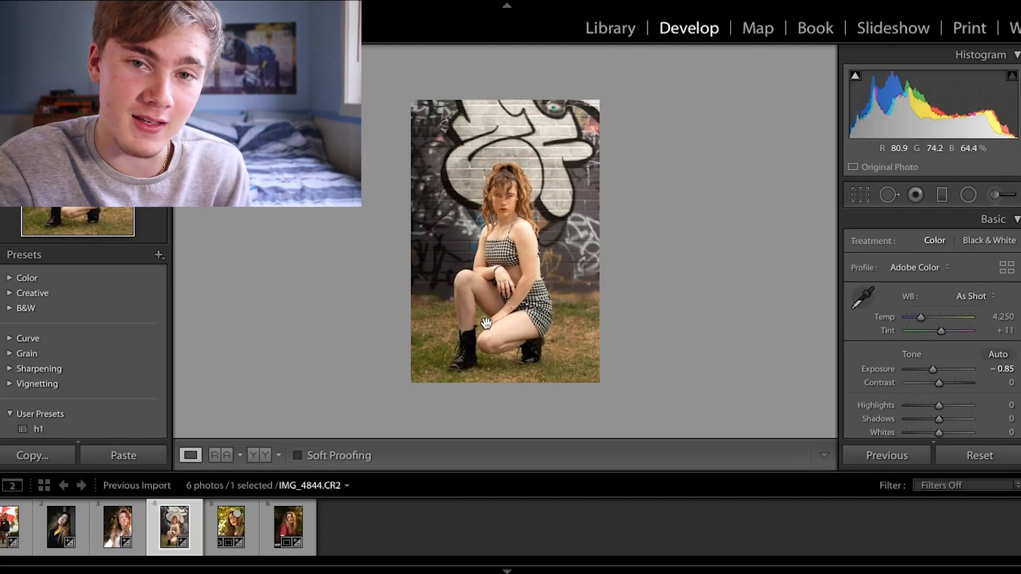
Review the third photo and IMG_4844, and examine the hair highlights in IMG_5048 up close
left_click(117, 527)
left_click(166, 530)
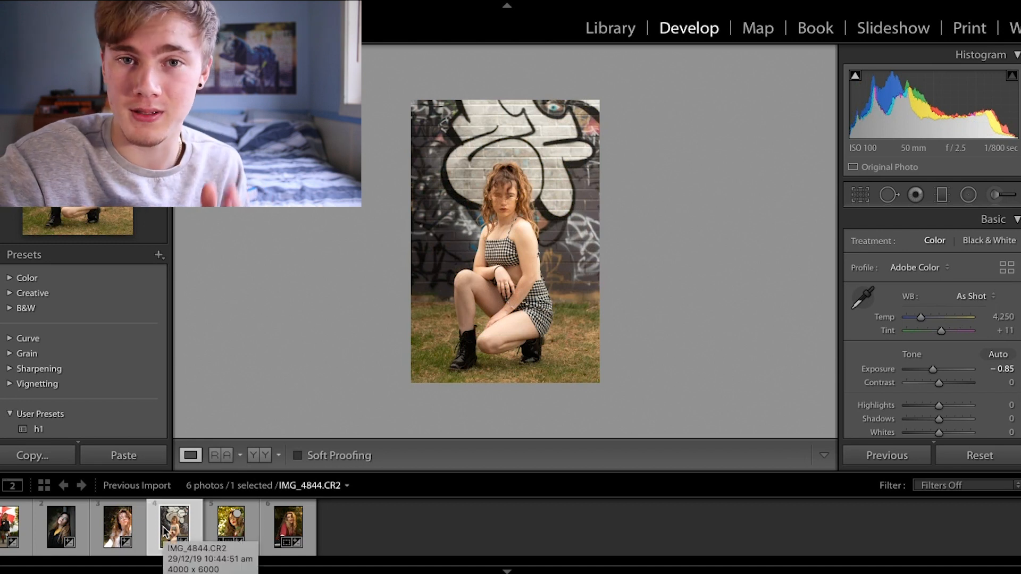
left_click(288, 526)
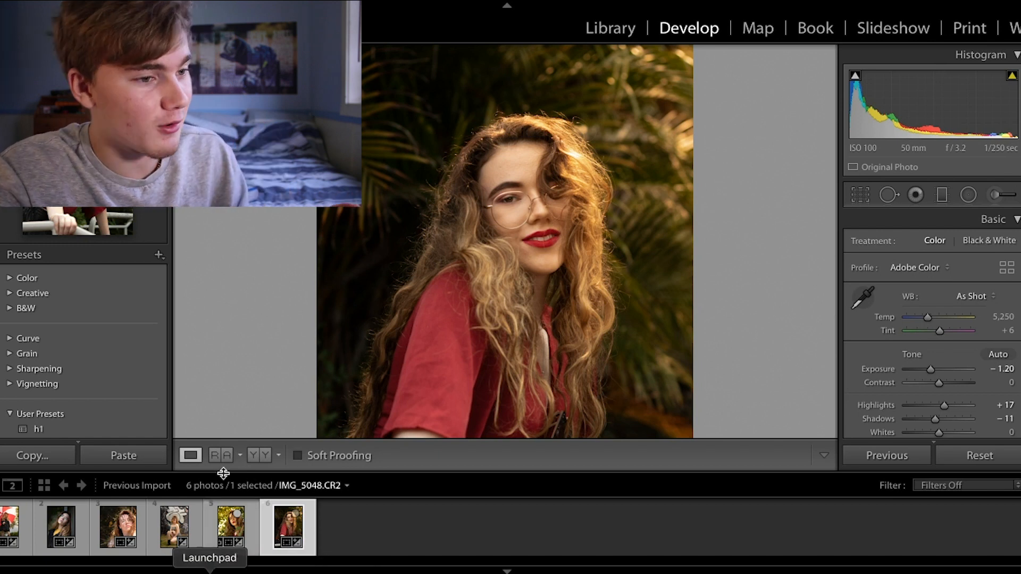
left_click(289, 353)
left_click(569, 176)
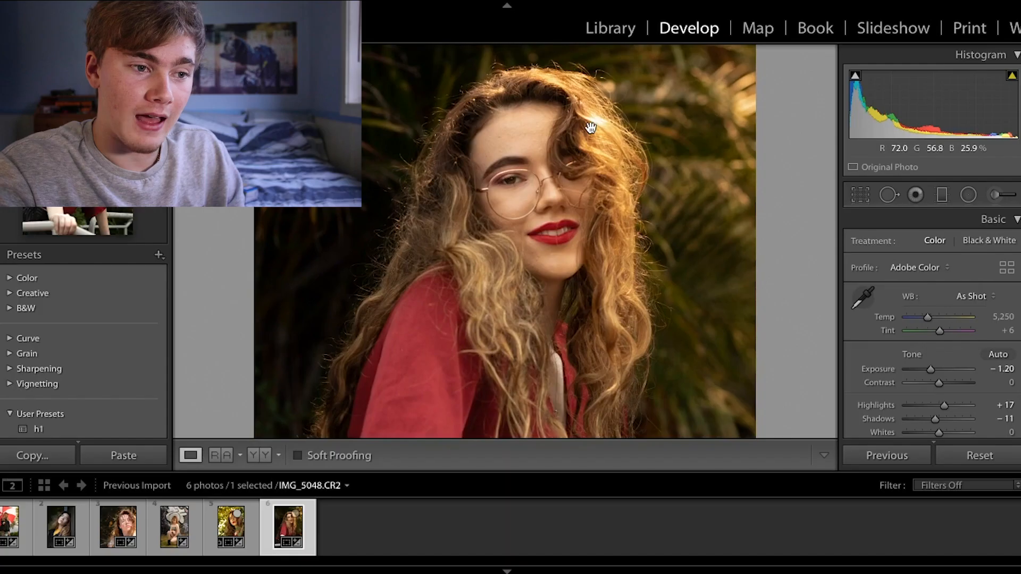
left_click(569, 201)
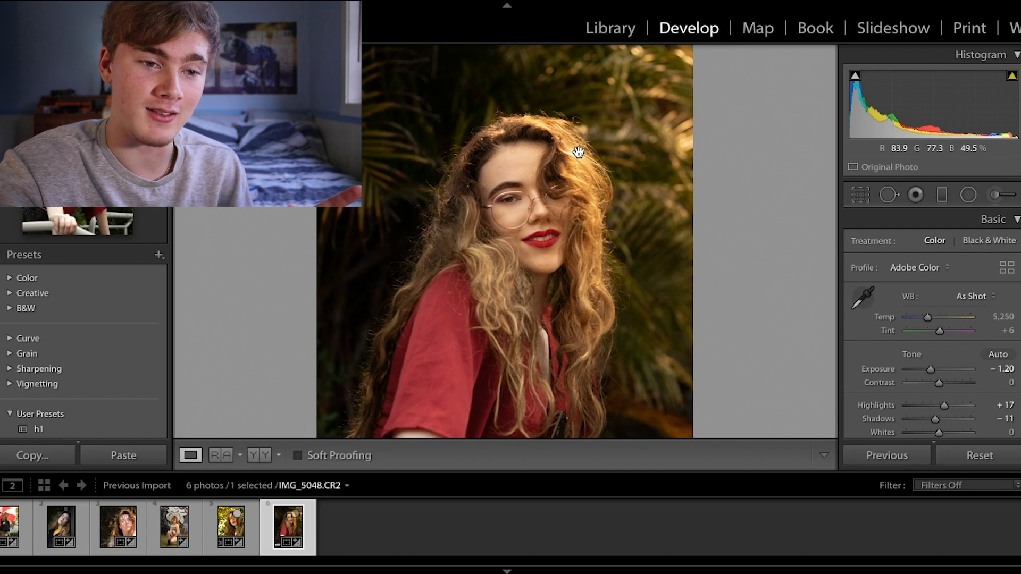
Add a small radial filter over the bright hair patch in IMG_5048, with only Highlights strongly reduced
left_click(967, 195)
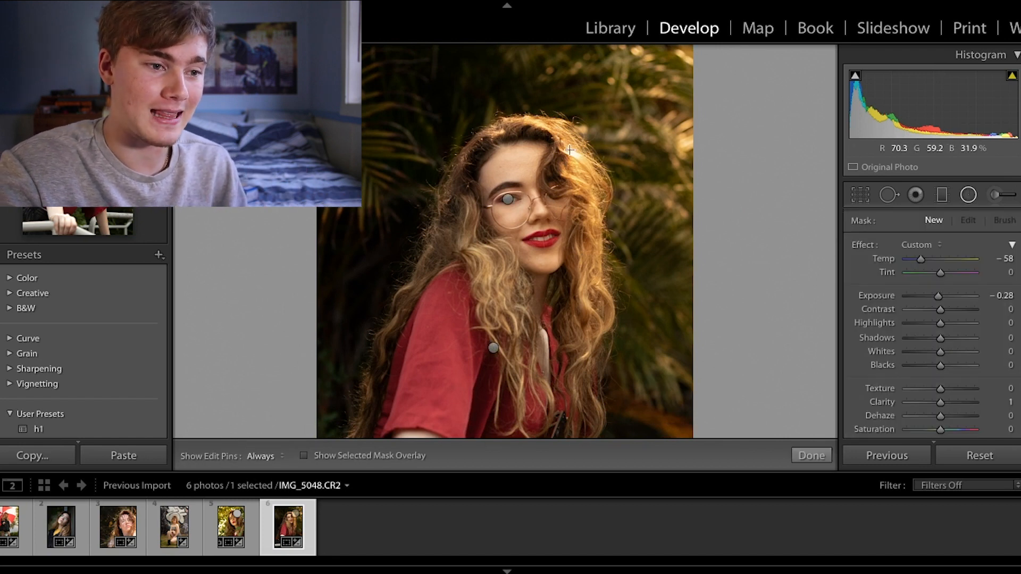
left_click_drag(577, 158, 596, 181)
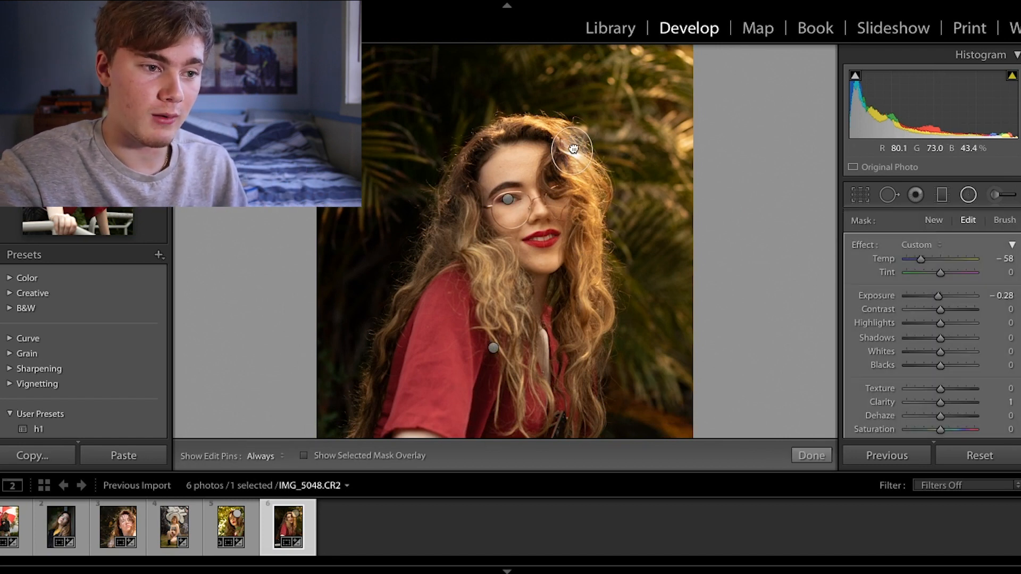
double_click(854, 243)
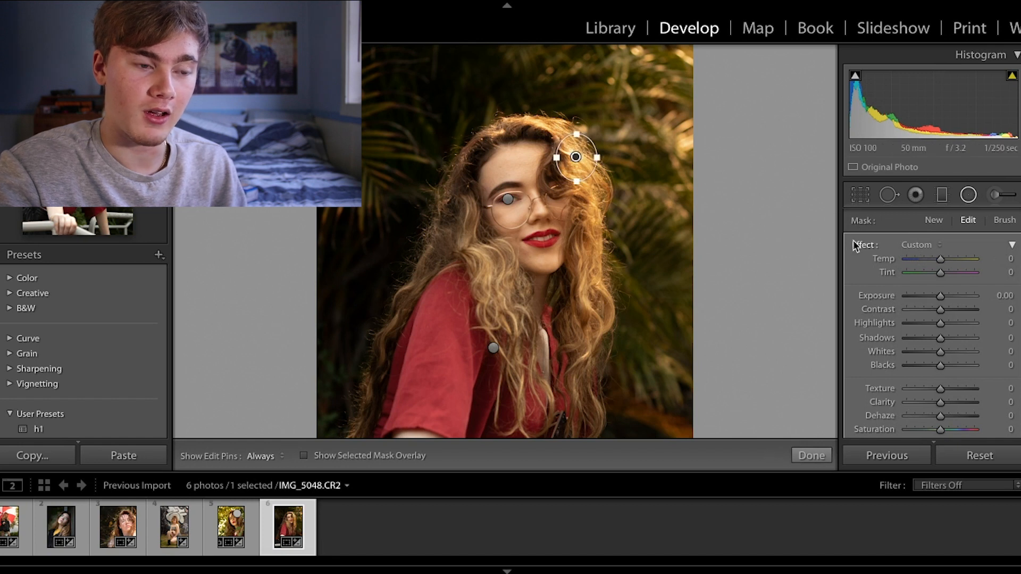
left_click_drag(940, 323, 903, 323)
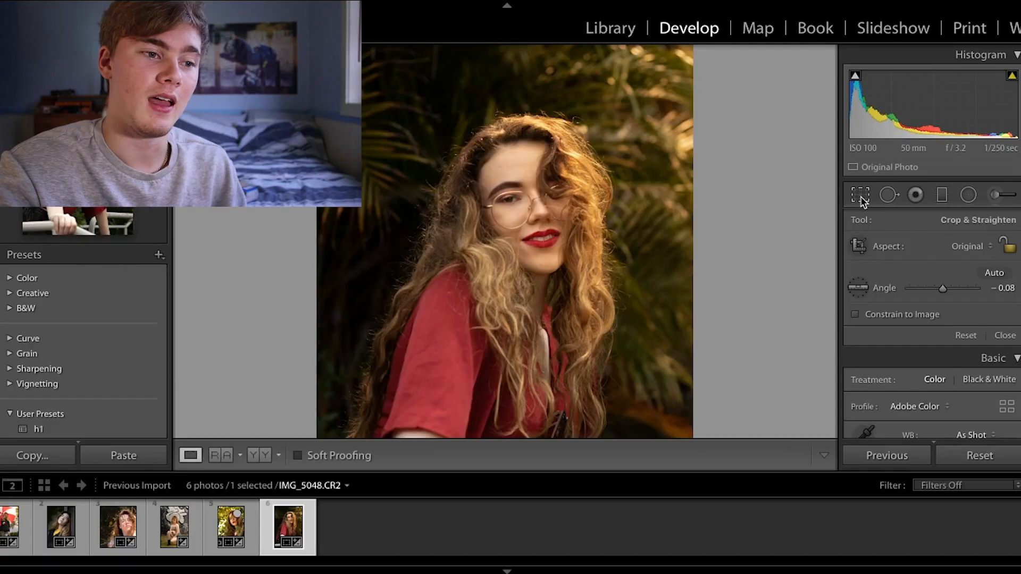
left_click(860, 197)
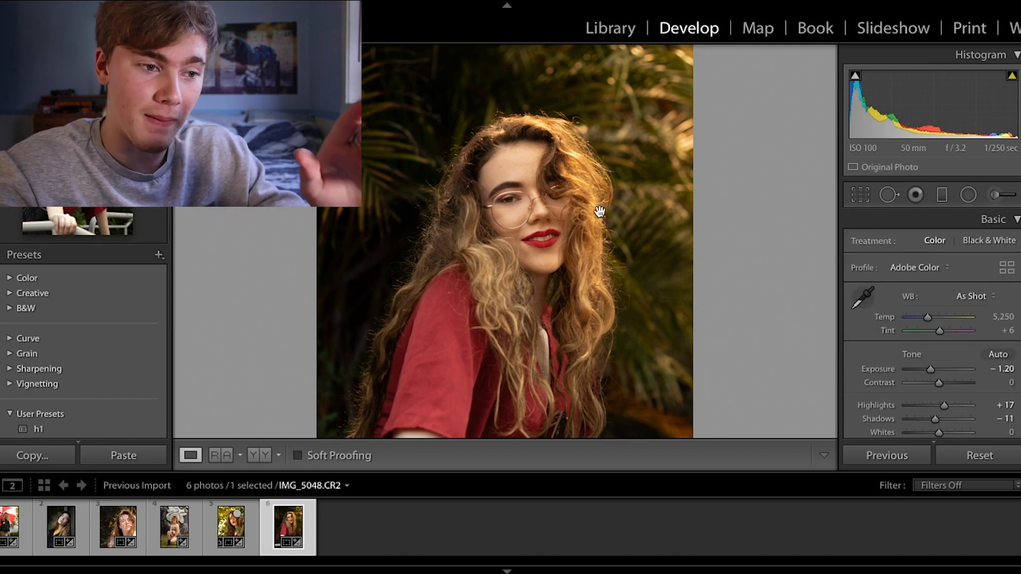
Try raising the overall Saturation of IMG_5048 and compare the effect on the face and hair up close
left_click(643, 318)
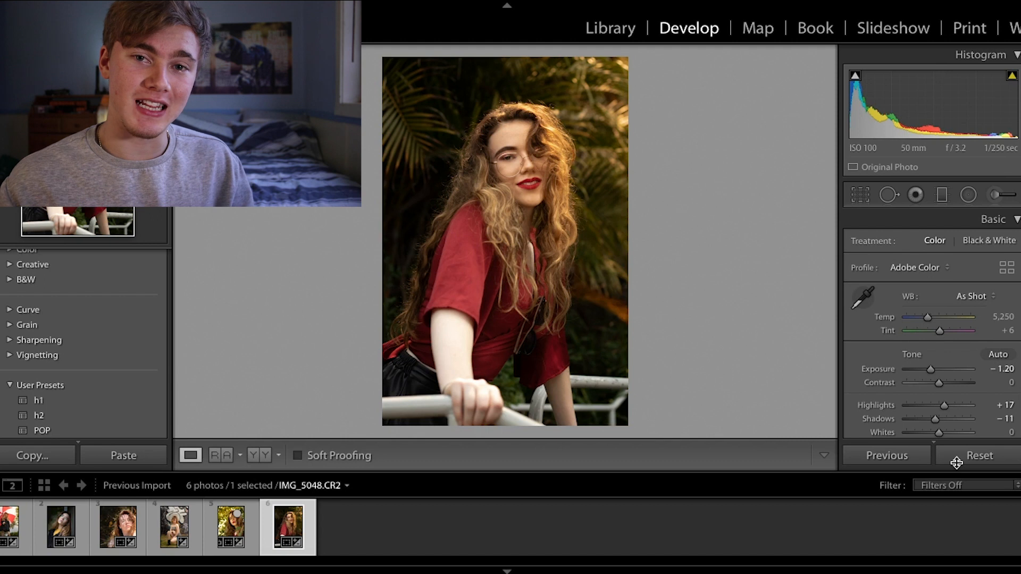
scroll(931, 367, "down", 5)
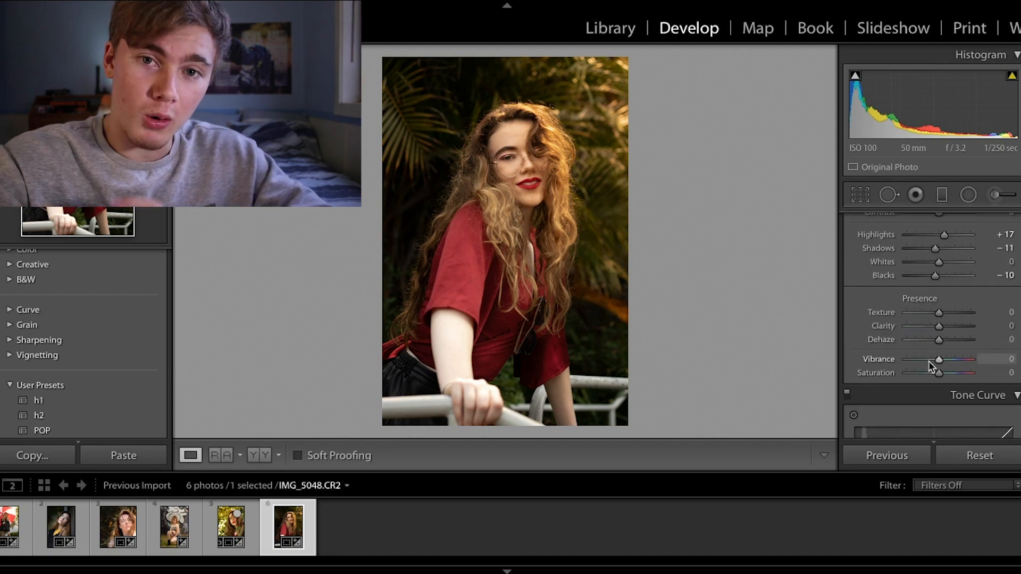
left_click_drag(937, 372, 951, 373)
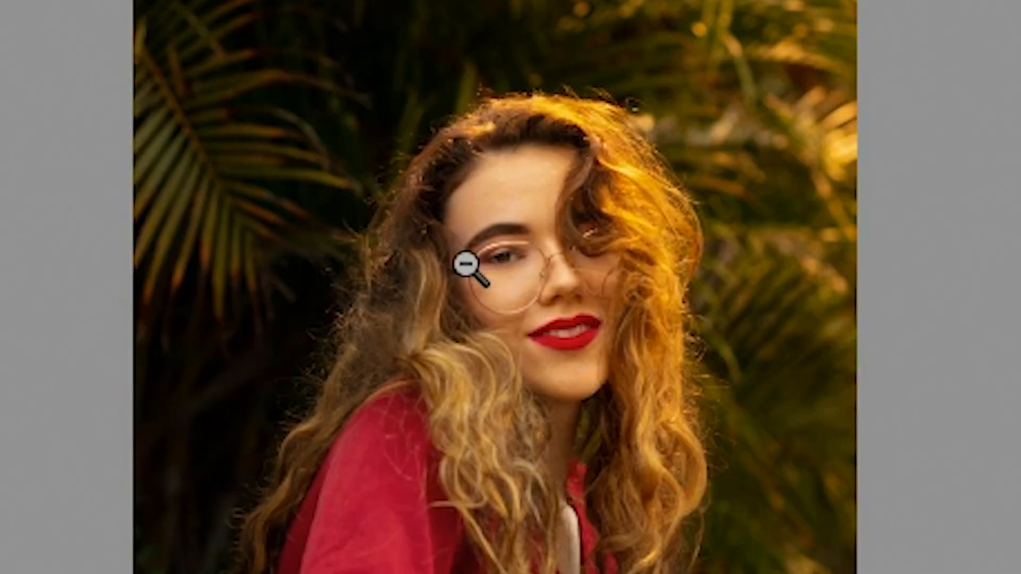
left_click(467, 266)
left_click(462, 260)
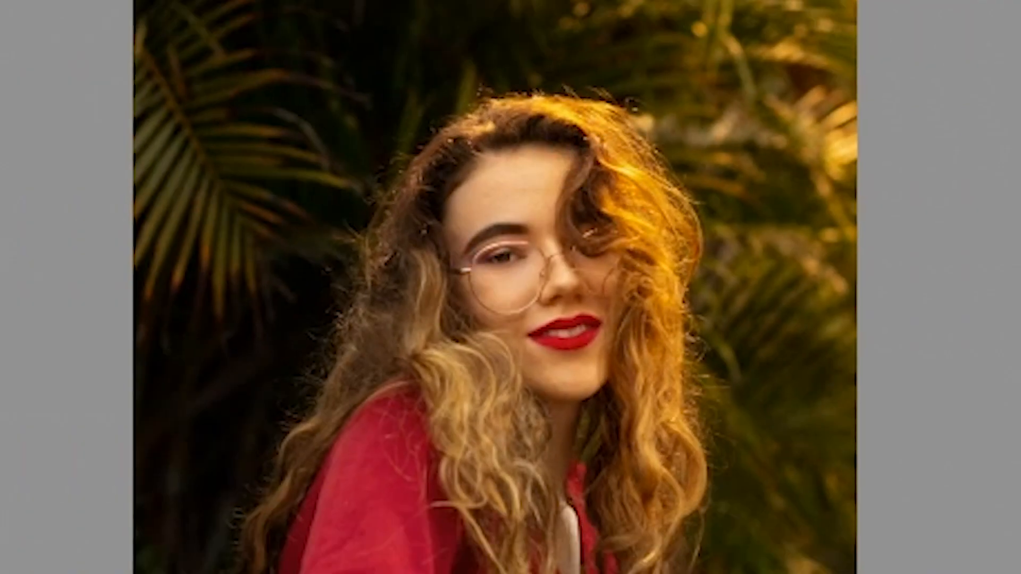
key("backslash")
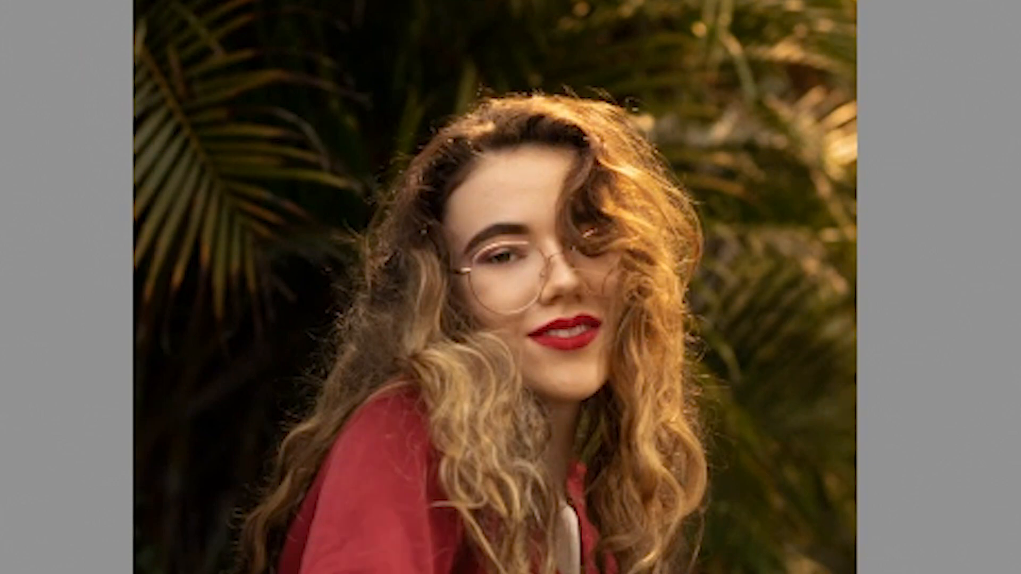
Set the HSL Saturation of IMG_5048 to Red +55, Orange +31 and Green +4
scroll(927, 343, "down", 10)
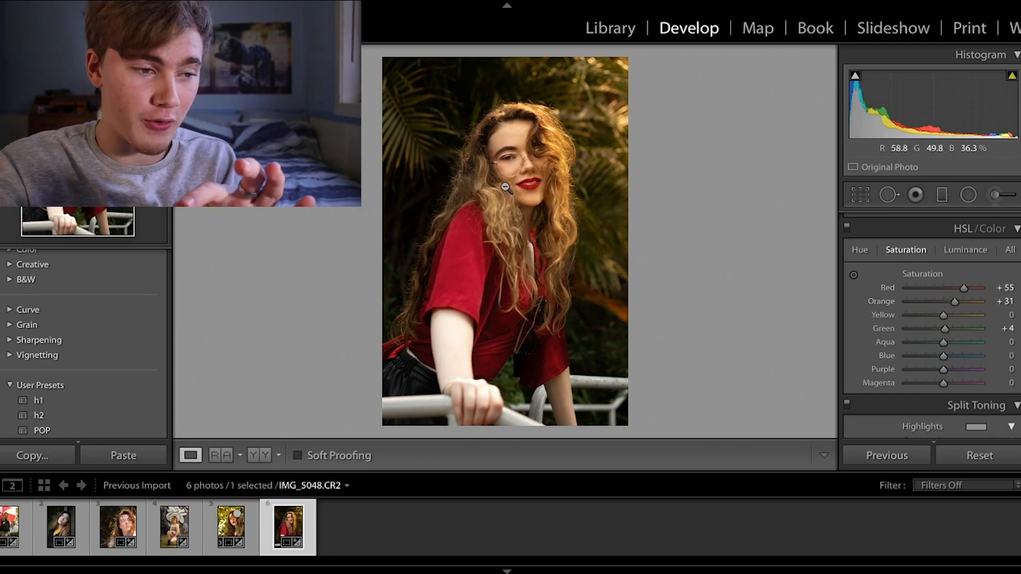
scroll(506, 189, "up", 3)
scroll(505, 187, "down", 6)
scroll(504, 187, "up", 5)
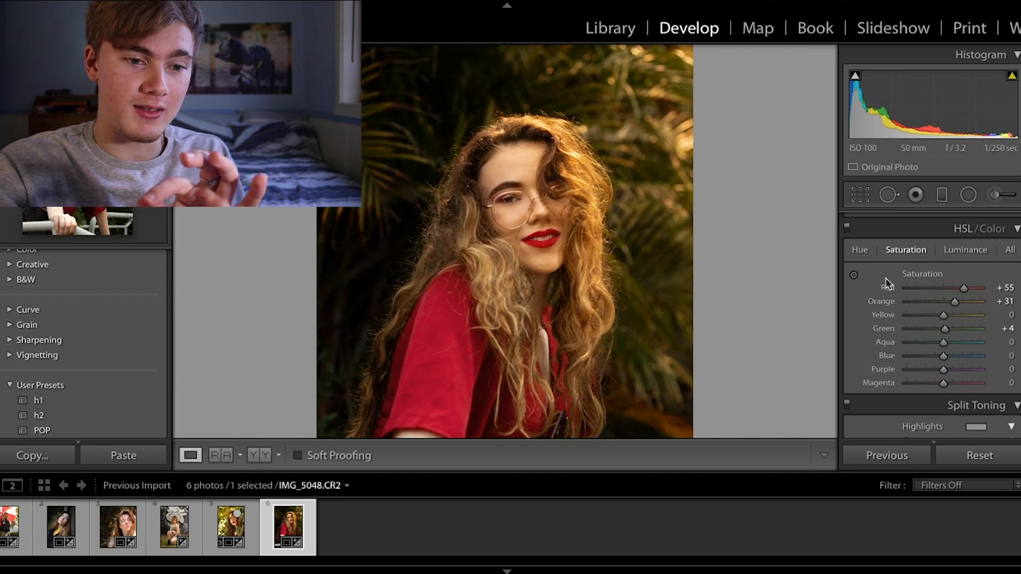
Try an extreme Orange saturation of +98 on IMG_5048 and undo it
left_click_drag(954, 301, 979, 302)
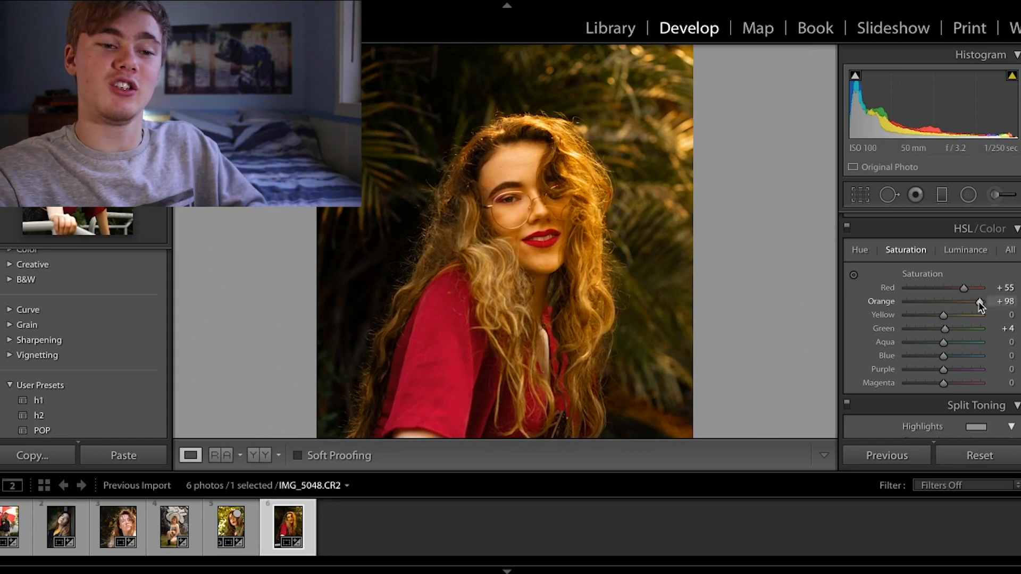
key("ctrl+z")
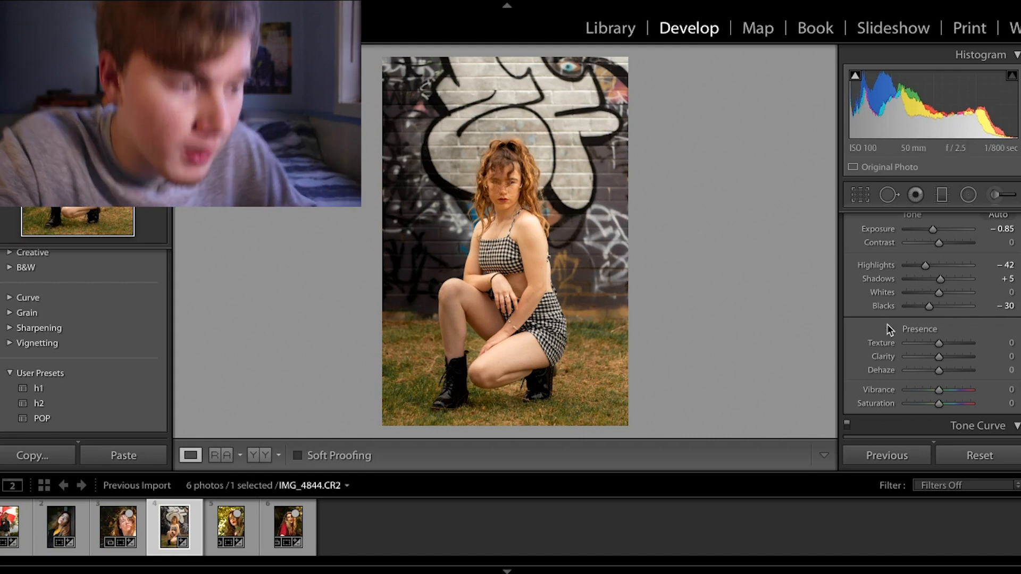
Cool IMG_4844 to Temp 3,785 and set its HSL Hue to Yellow −69, Green −100 and Blue −38
scroll(888, 331, "up", 3)
mouse_move(921, 318)
left_mouse_down()
mouse_move(932, 321)
mouse_move(917, 323)
left_mouse_up()
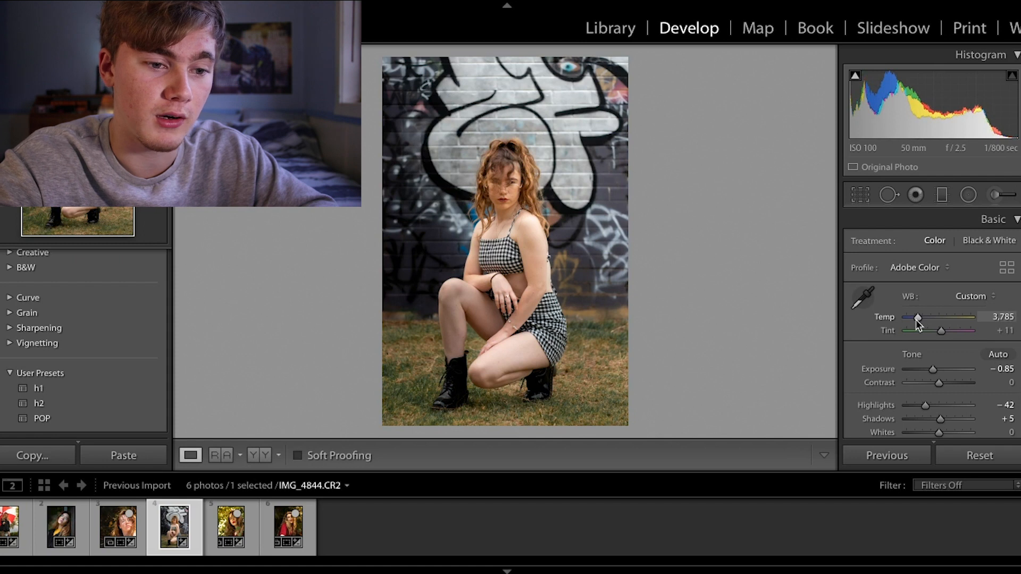
scroll(917, 322, "down", 15)
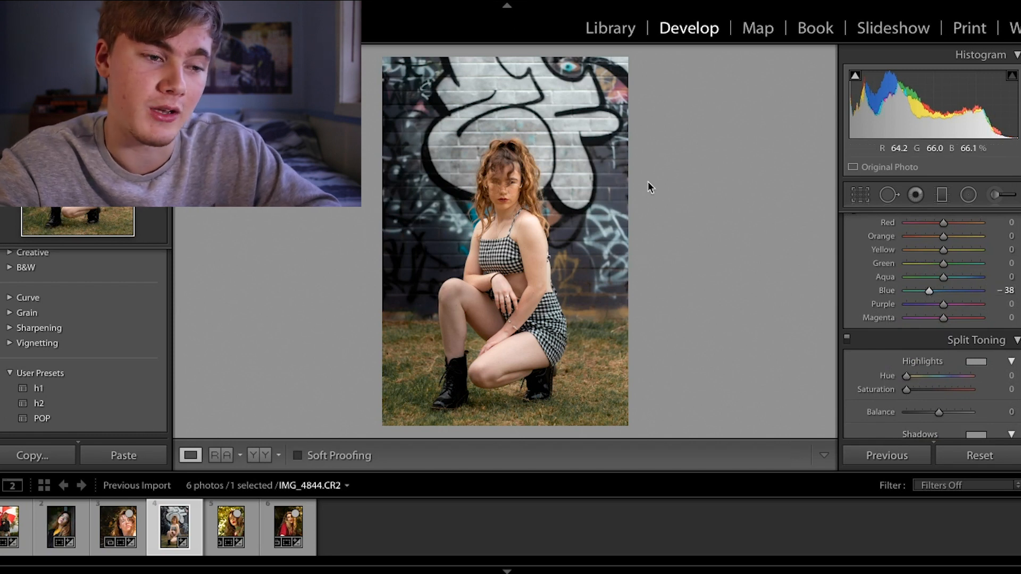
scroll(946, 345, "up", 3)
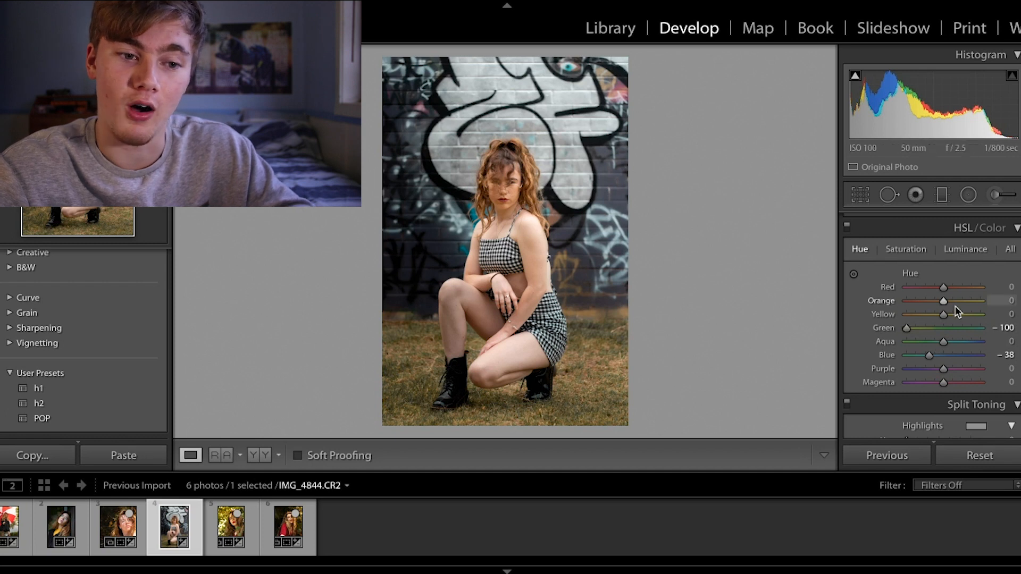
left_click_drag(944, 313, 917, 317)
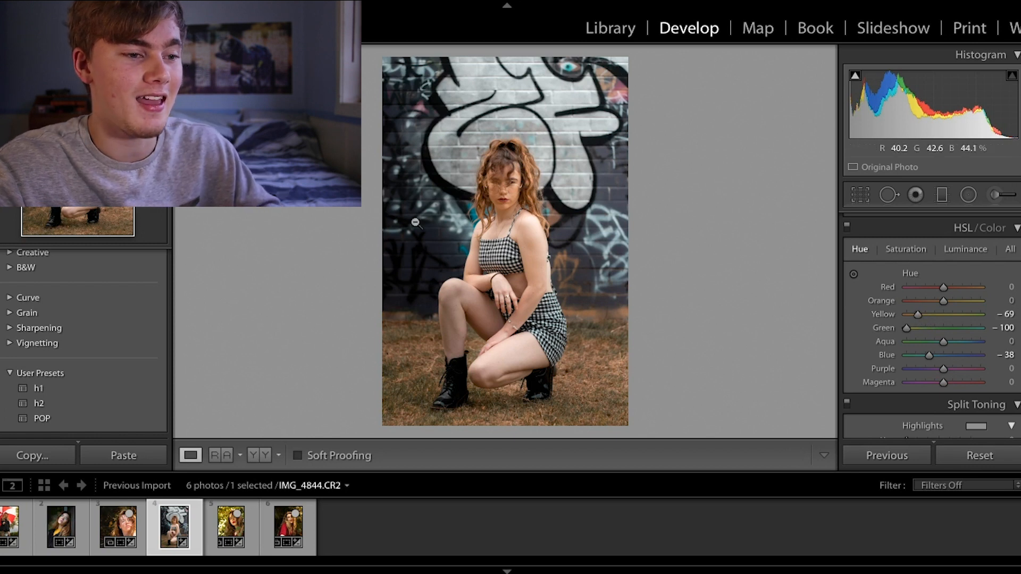
Reset all develop adjustments on IMG_4844
left_click(870, 190)
left_click(870, 191)
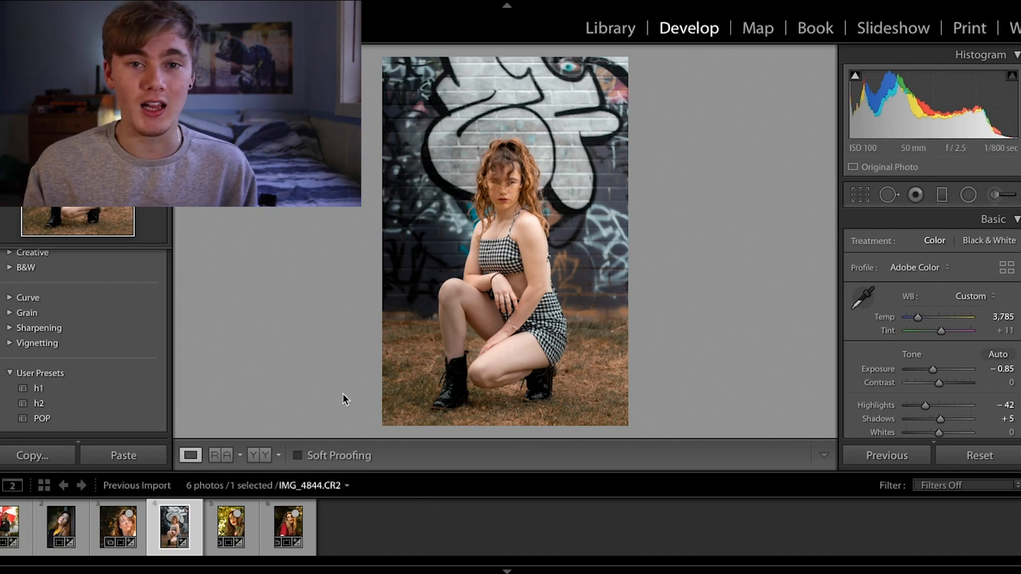
left_click(981, 455)
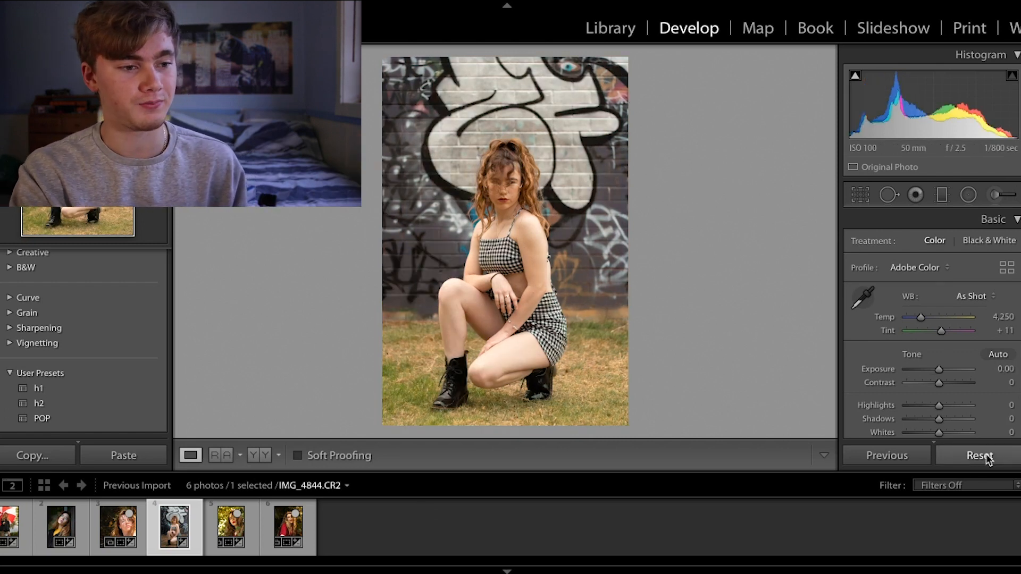